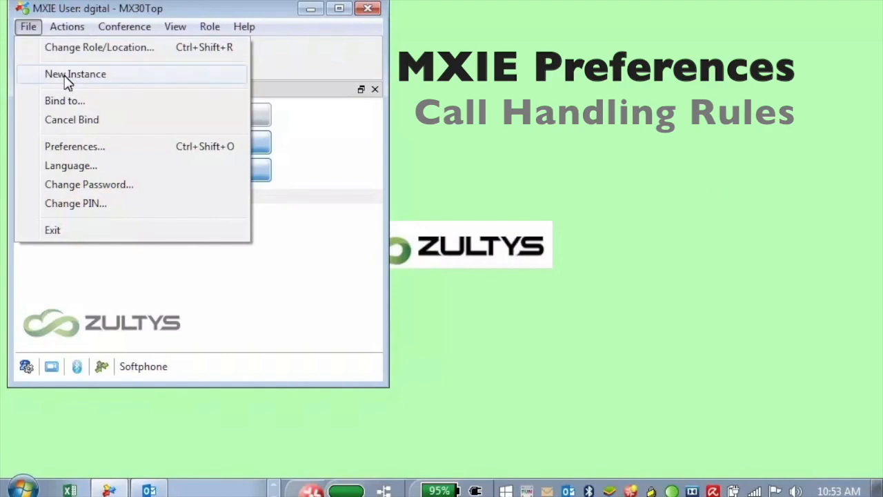
Create a new call handling rule in the user preferences and name it DND.
left_click(90, 147)
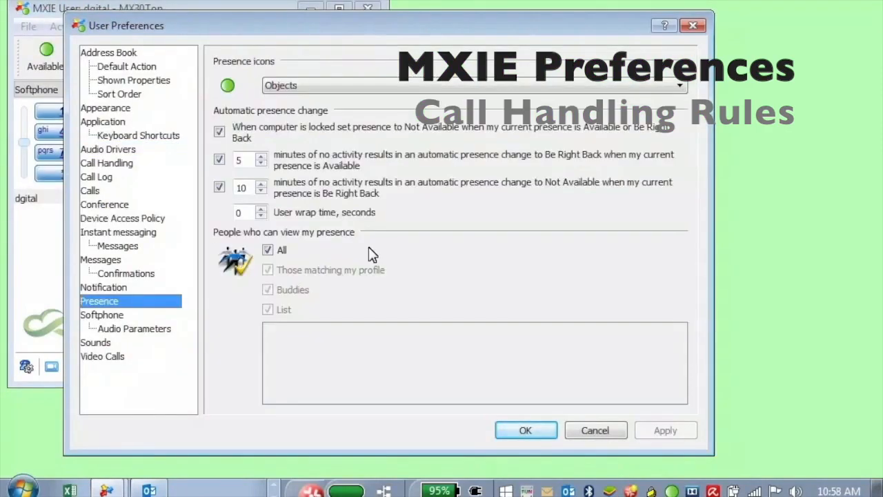
left_click(107, 165)
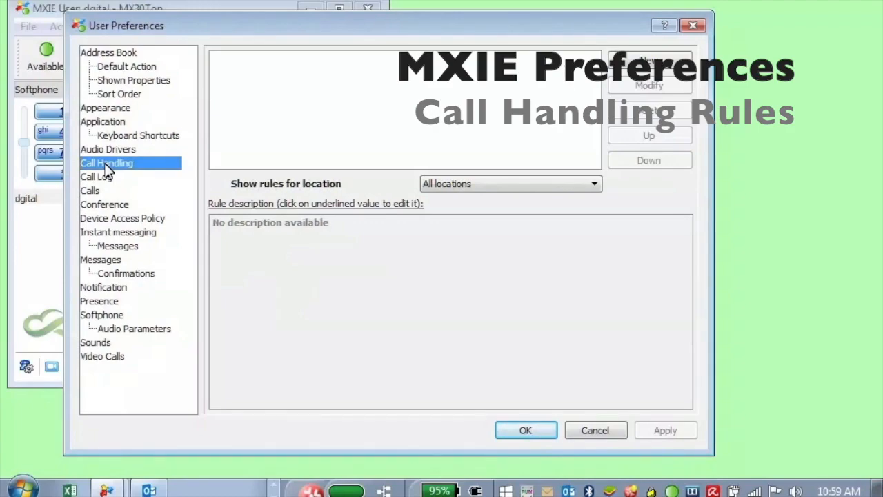
left_click(663, 61)
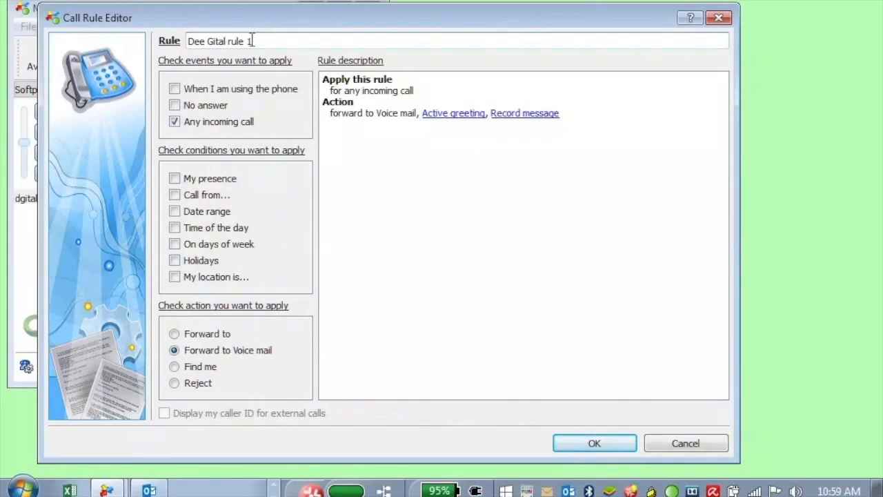
left_click_drag(251, 40, 167, 39)
type("DND")
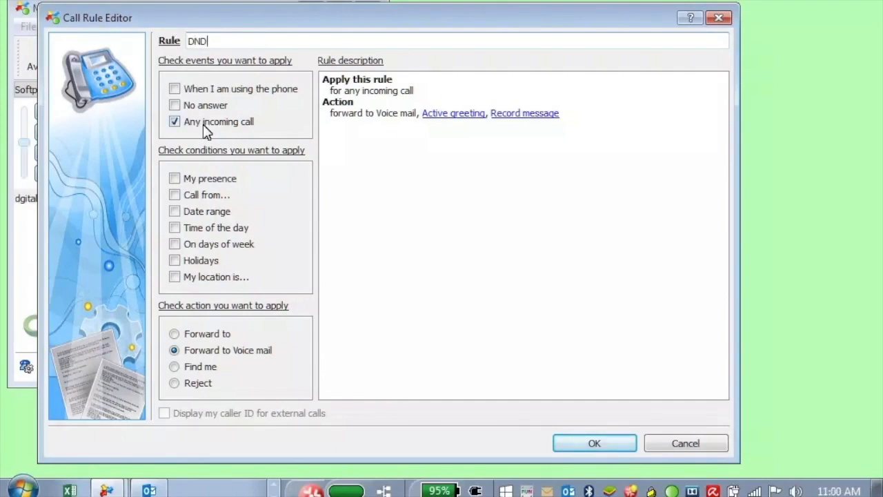
Add a presence condition to the DND rule so it applies when the presence is In a Meeting.
left_click(175, 179)
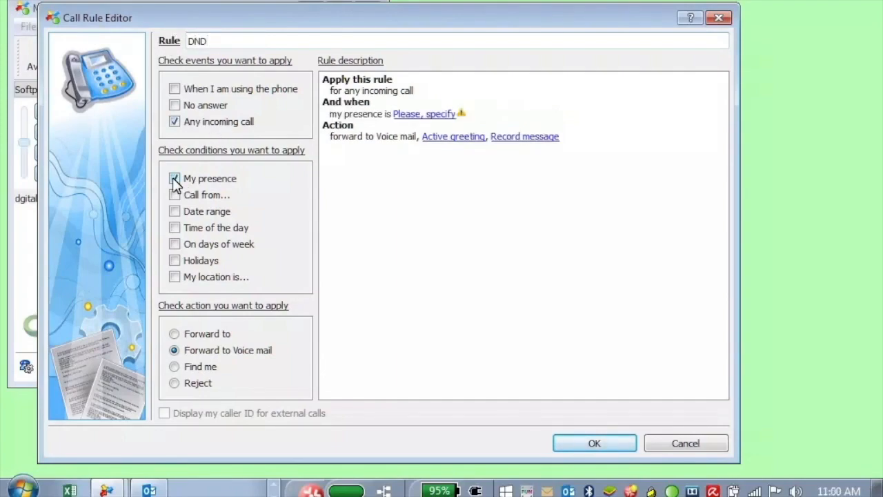
left_click(402, 115)
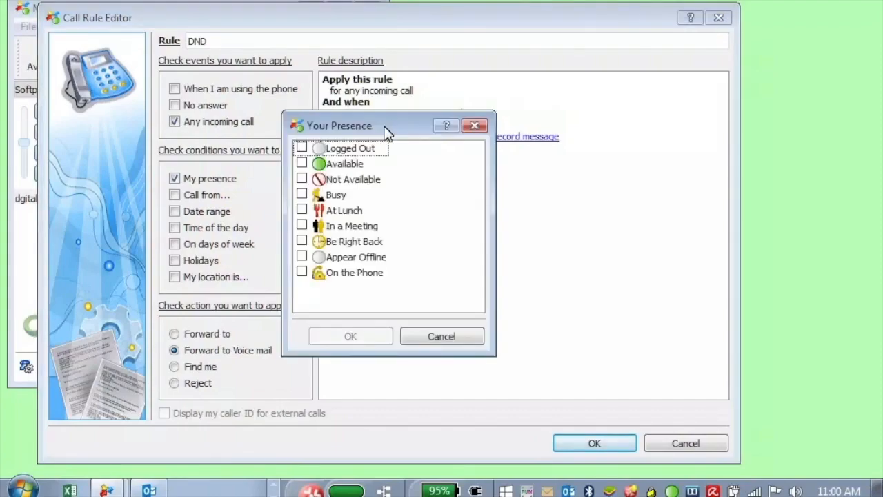
left_click(302, 225)
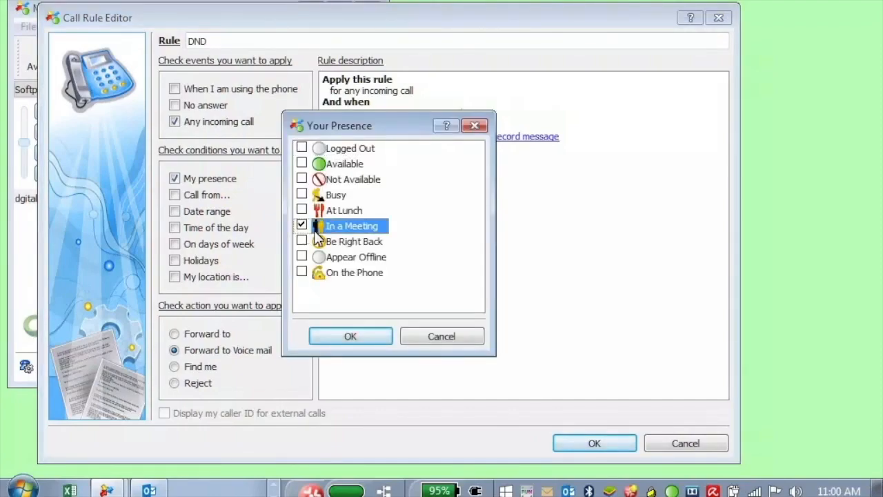
left_click(368, 338)
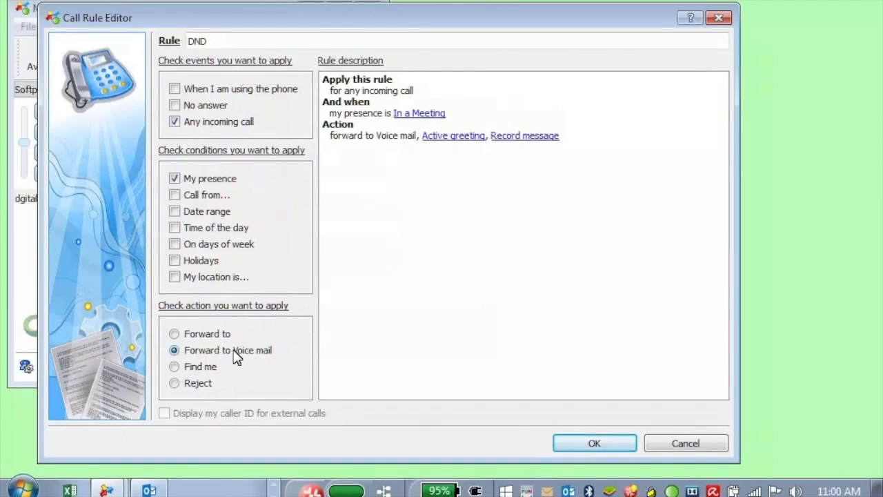
left_click(437, 138)
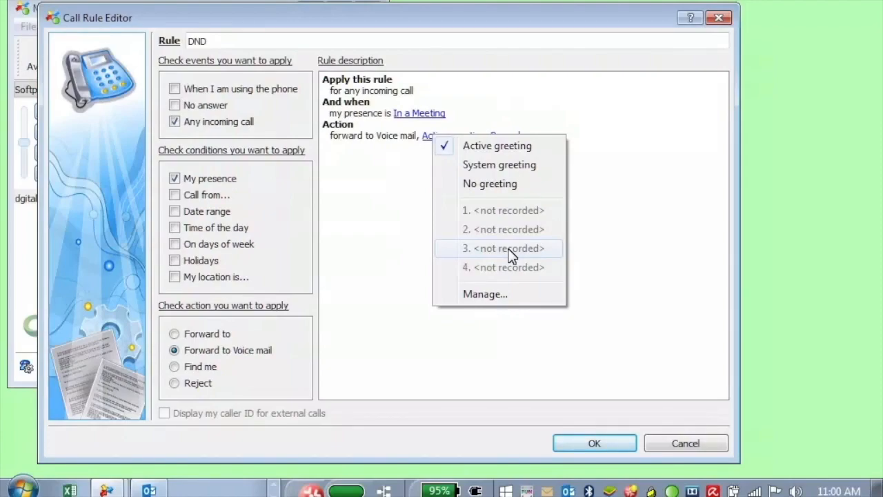
left_click(604, 231)
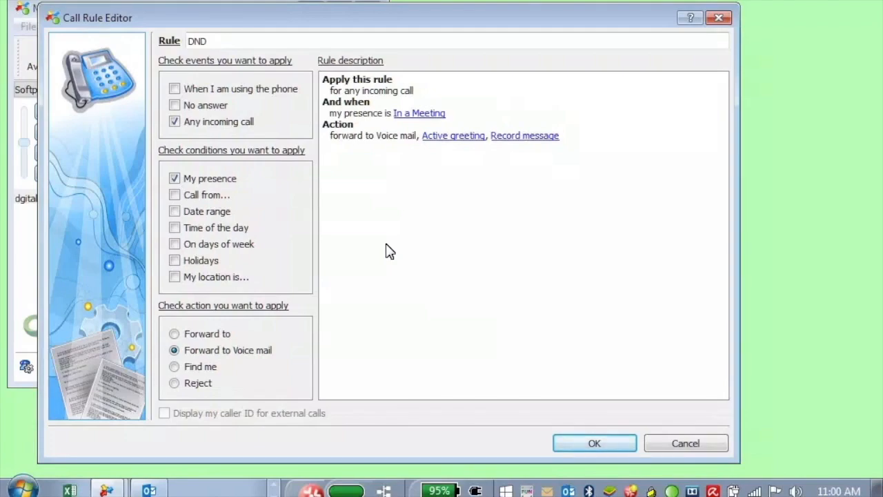
Restrict the DND rule to the days Monday, Tuesday, Wednesday, Thursday and Friday.
left_click(175, 244)
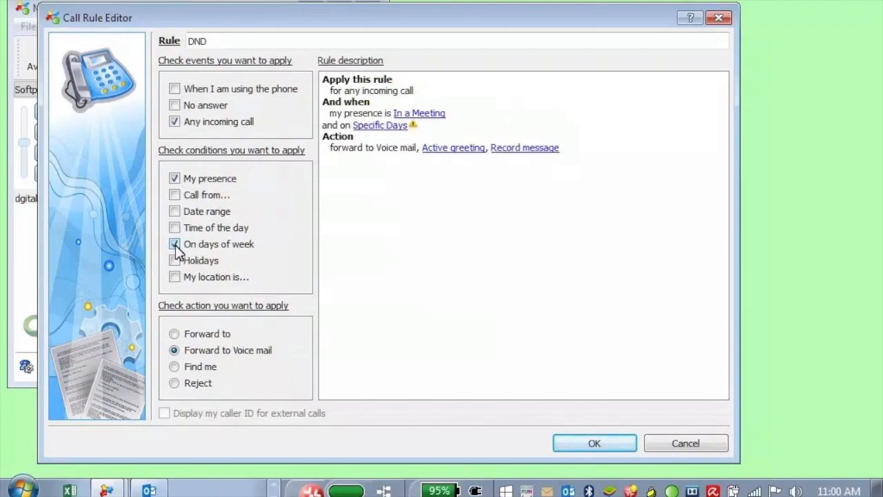
left_click(367, 127)
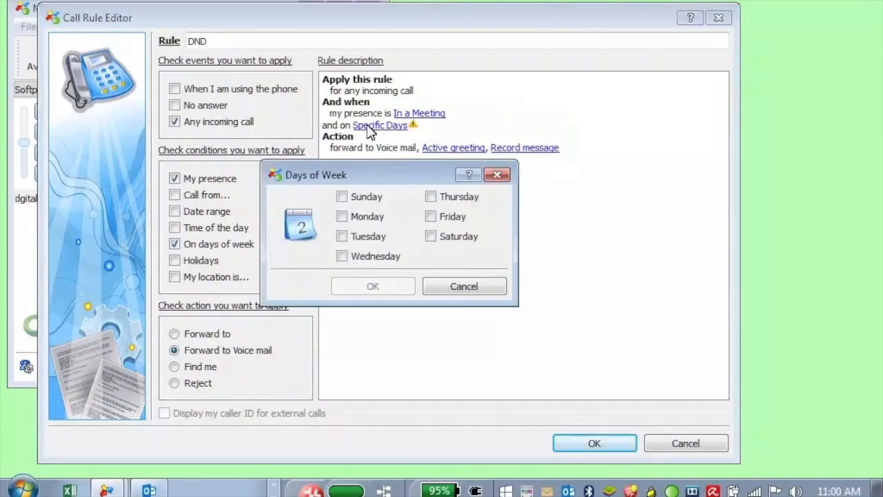
left_click(342, 216)
left_click(341, 236)
left_click(342, 256)
left_click(430, 196)
left_click(430, 216)
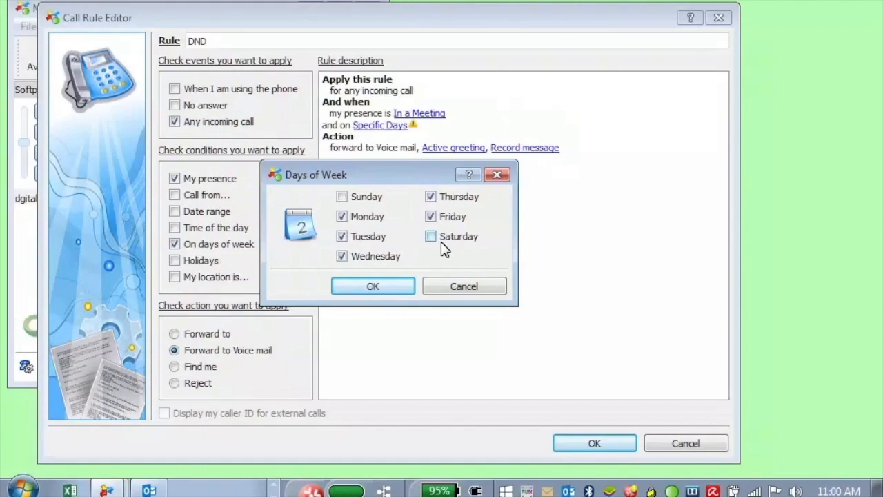
left_click(392, 288)
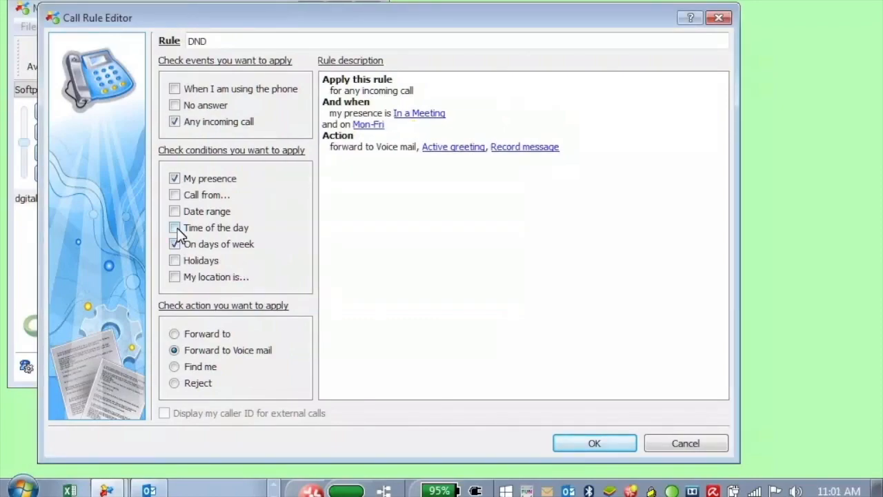
Add a time-of-day condition to the DND rule with a start time of 08:00 AM.
left_click(175, 228)
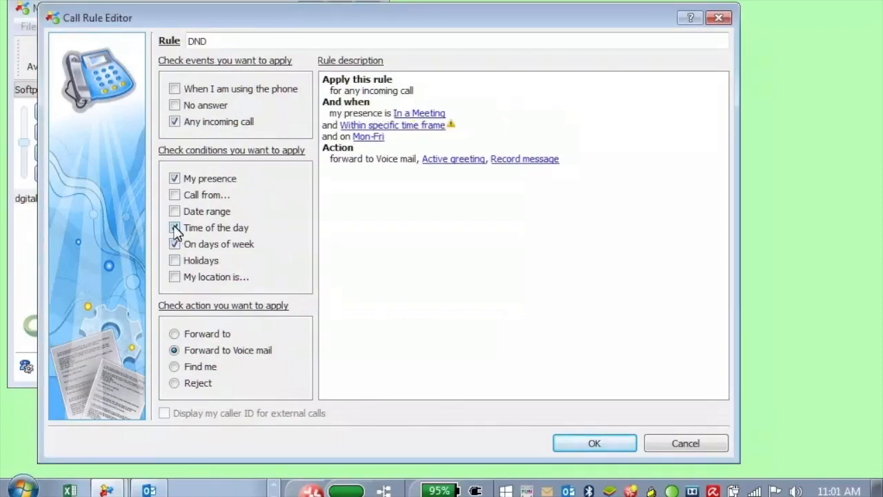
left_click(373, 126)
left_click(357, 227)
left_click(420, 223)
left_click(421, 224)
left_click(420, 223)
left_click(420, 223)
left_click(420, 224)
left_click(420, 225)
Set the end of the time frame to 05:00 PM and save the DND rule.
left_click(458, 229)
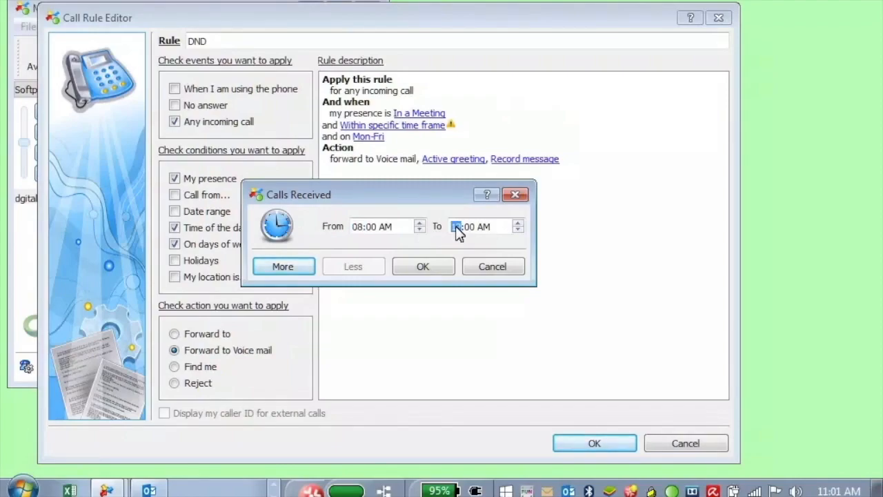
left_click(517, 231)
left_click(517, 230)
left_click(518, 230)
left_click(518, 230)
left_click(518, 230)
left_click(290, 270)
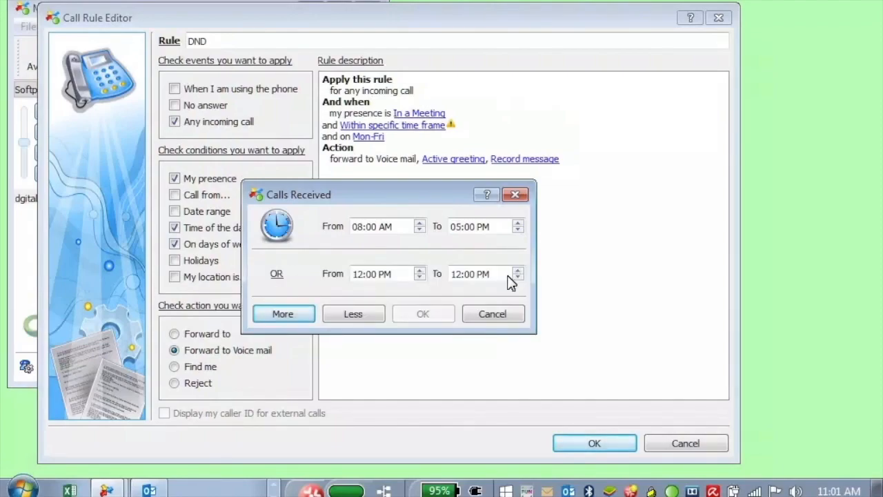
left_click(352, 315)
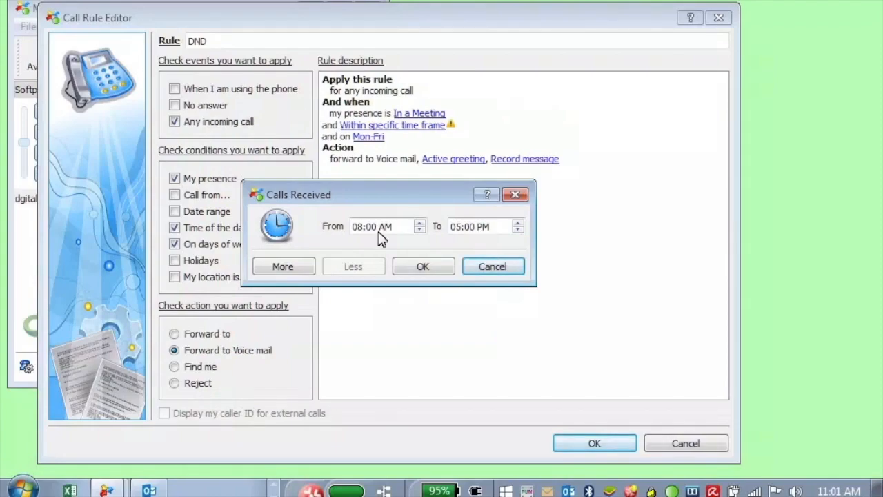
left_click(422, 267)
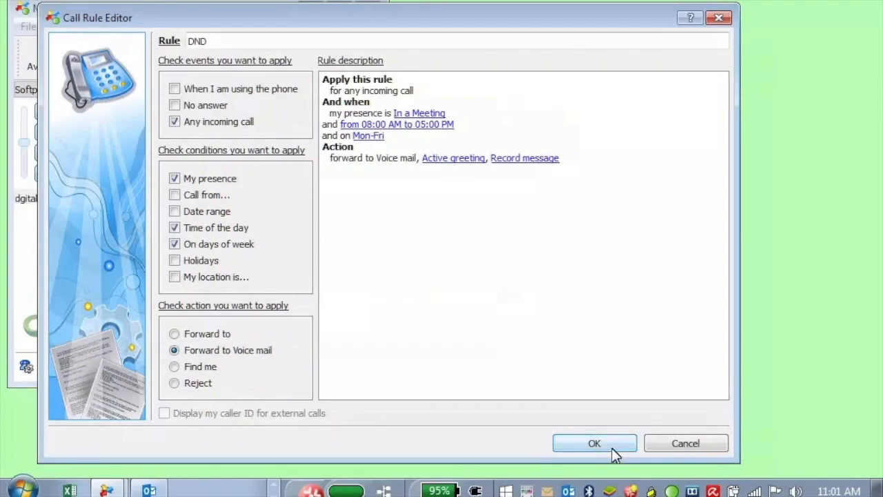
left_click(594, 444)
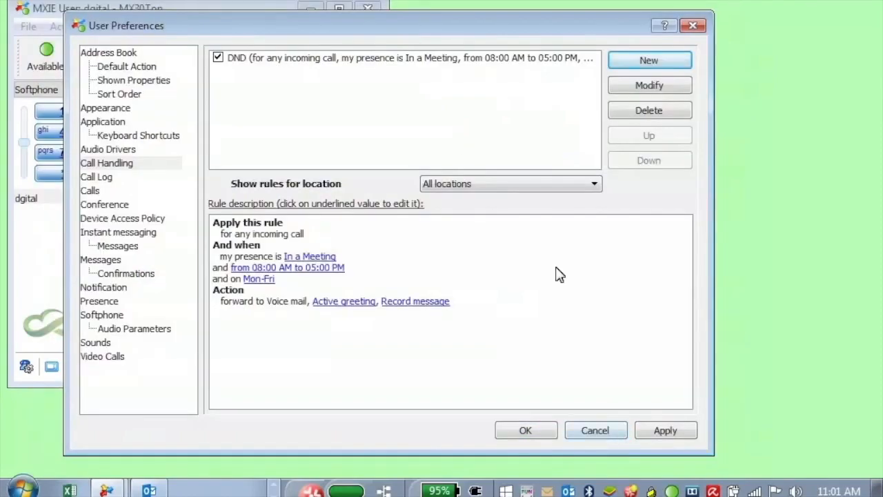
Create a second call rule named Find me that applies when there is no answer after 15 seconds.
left_click(675, 66)
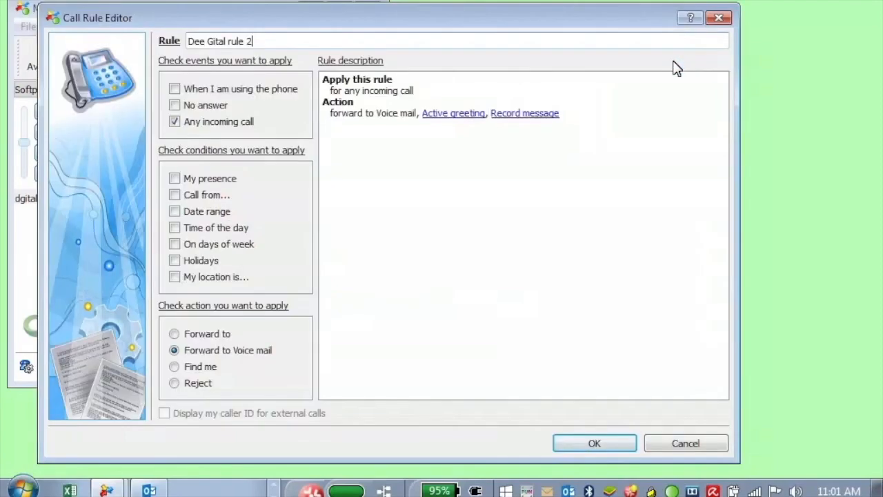
left_click_drag(278, 41, 151, 35)
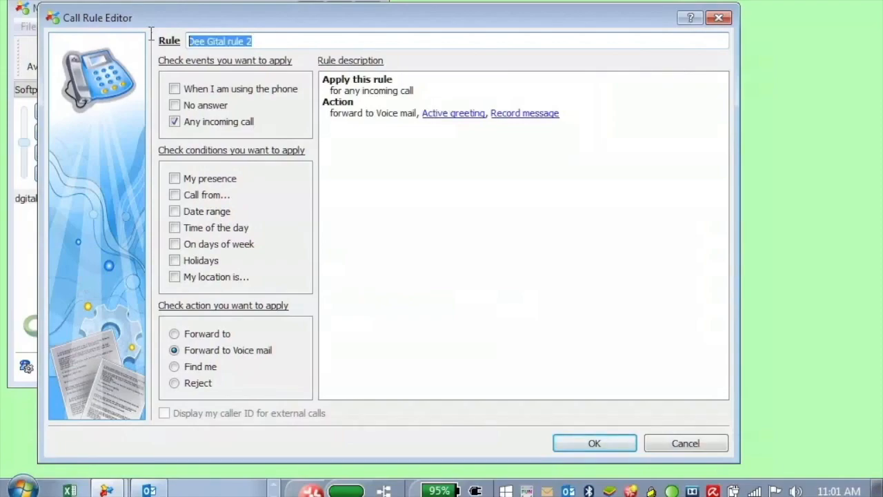
type("Find me")
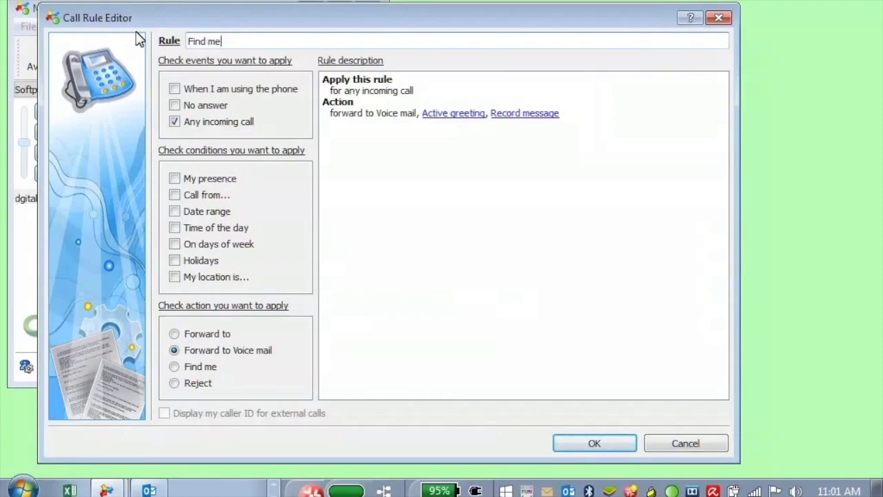
left_click(175, 105)
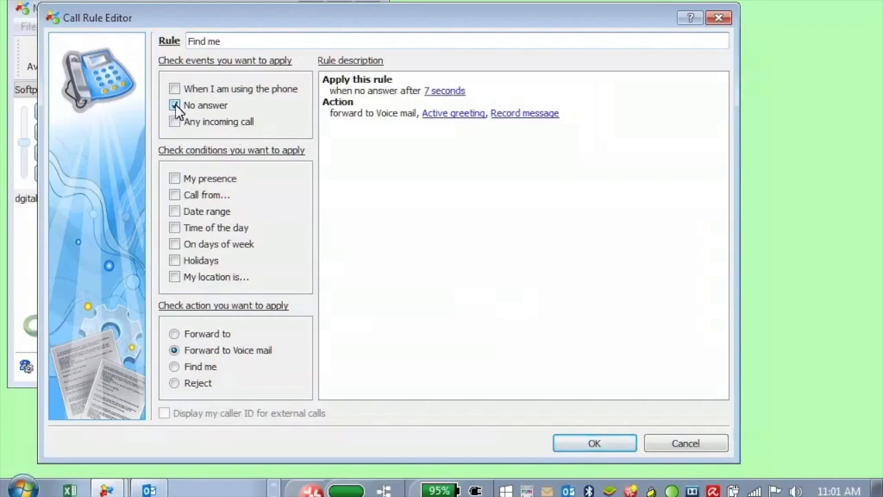
left_click(445, 100)
left_click(494, 123)
Set the rule's action to Find me and add an external phone number as its destination.
left_click(175, 367)
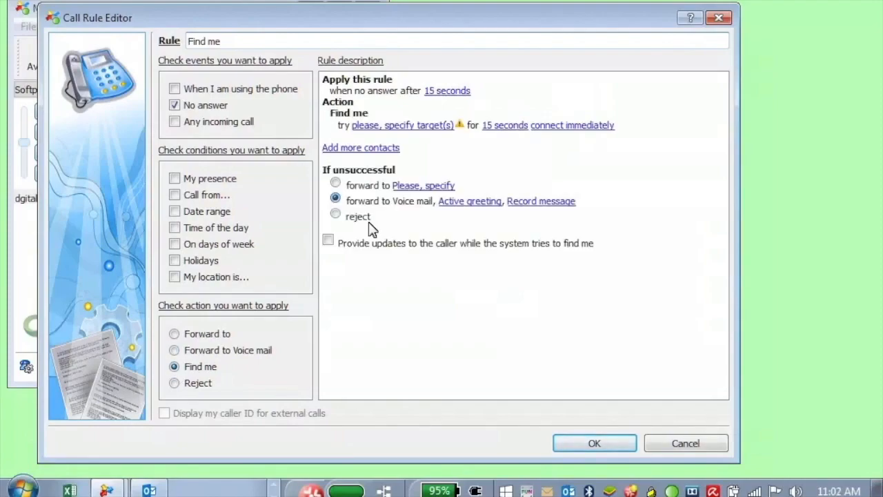
left_click(396, 128)
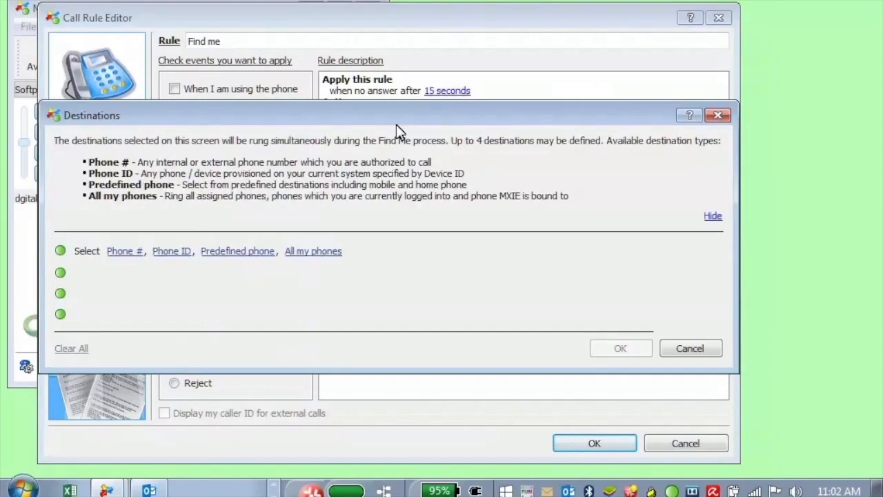
left_click(122, 253)
type("555")
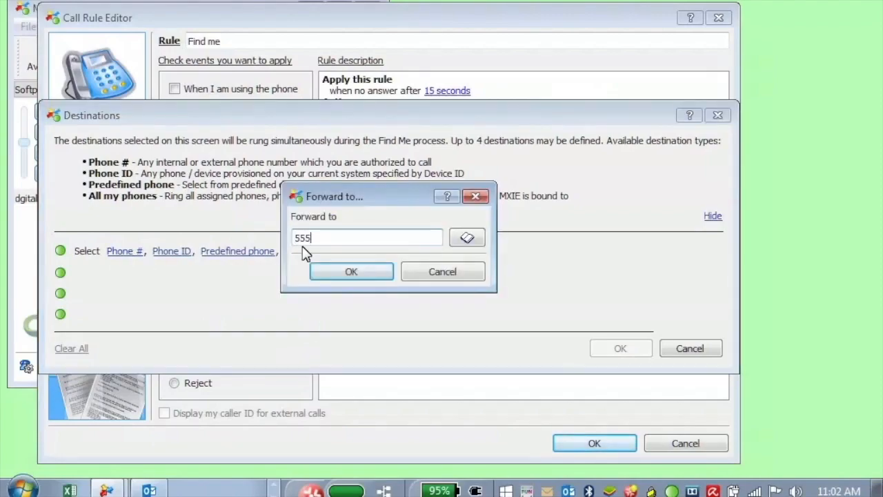
type("5555555")
left_click(353, 276)
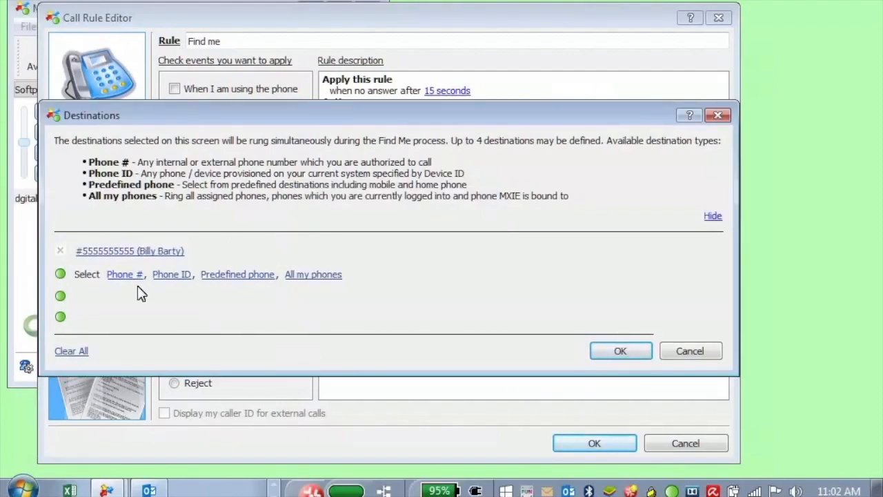
left_click(624, 353)
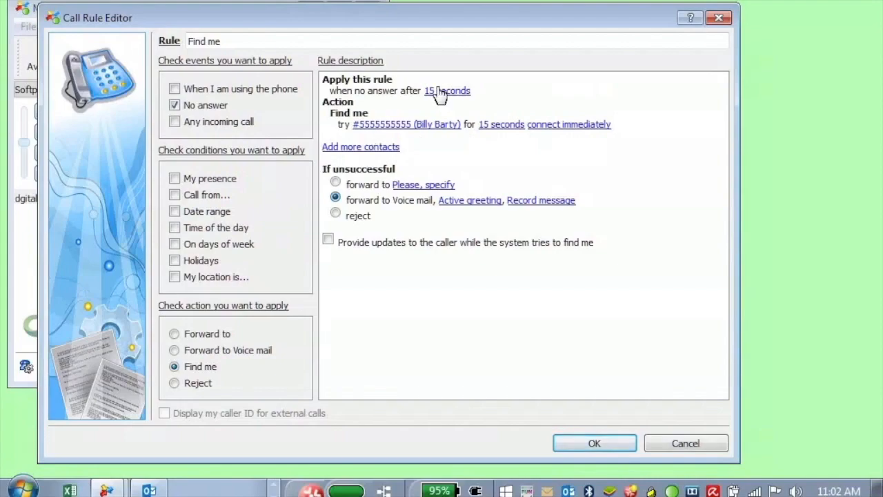
Set the Find me destination to ask before connect.
left_click(503, 125)
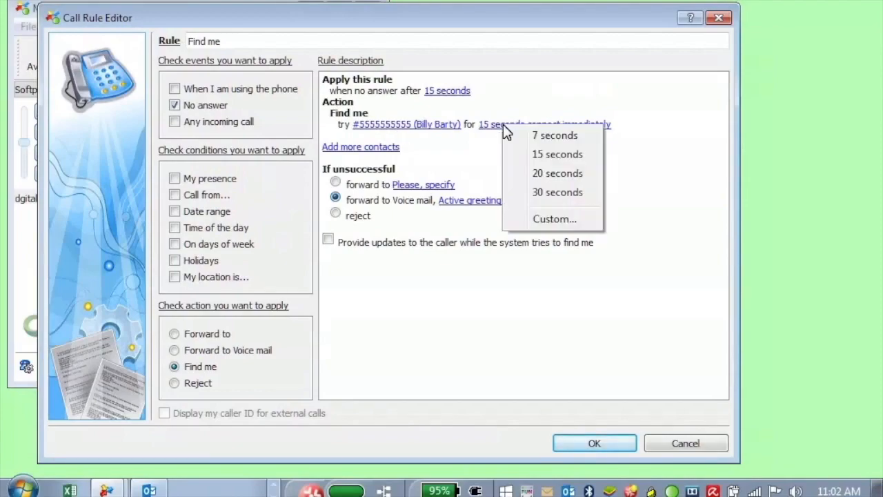
left_click(541, 98)
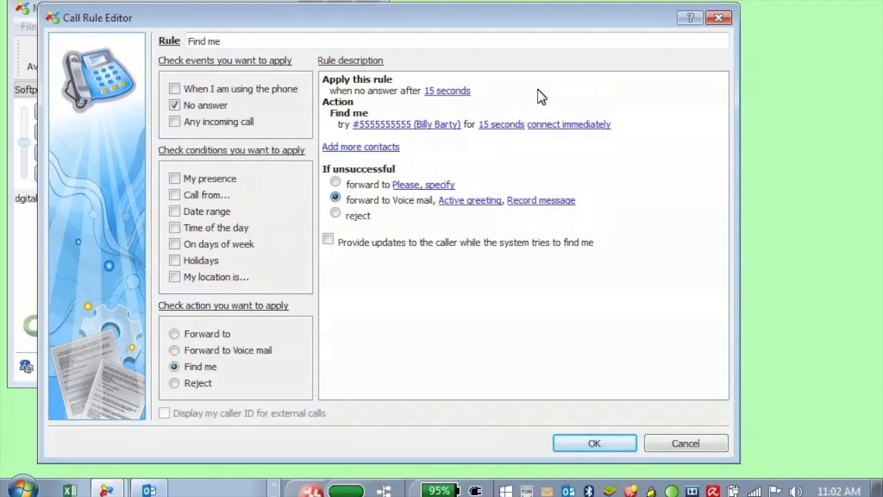
left_click(554, 126)
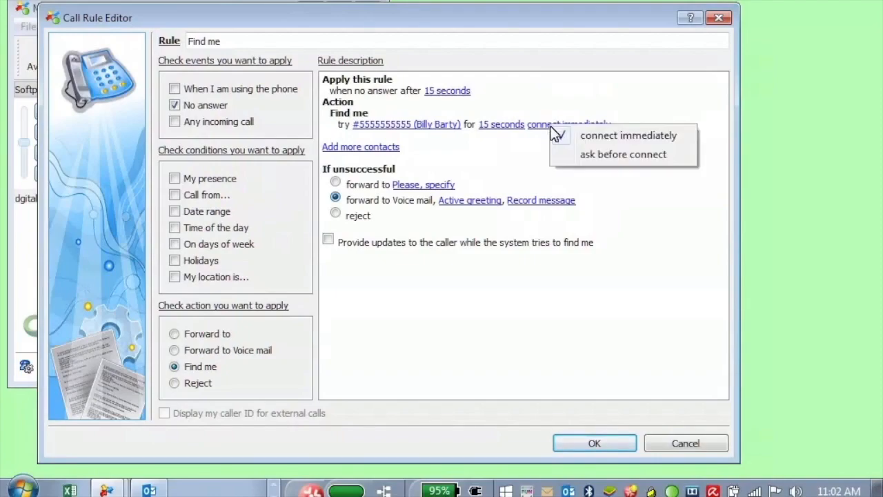
left_click(619, 156)
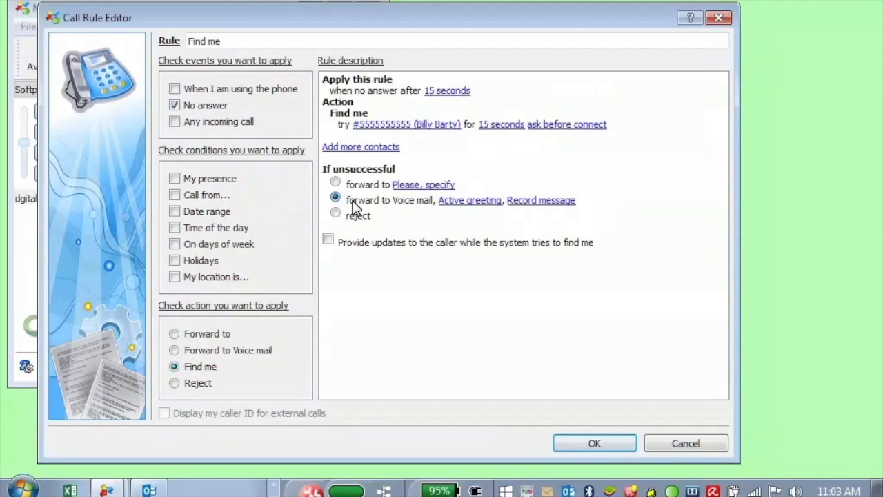
left_click(480, 207)
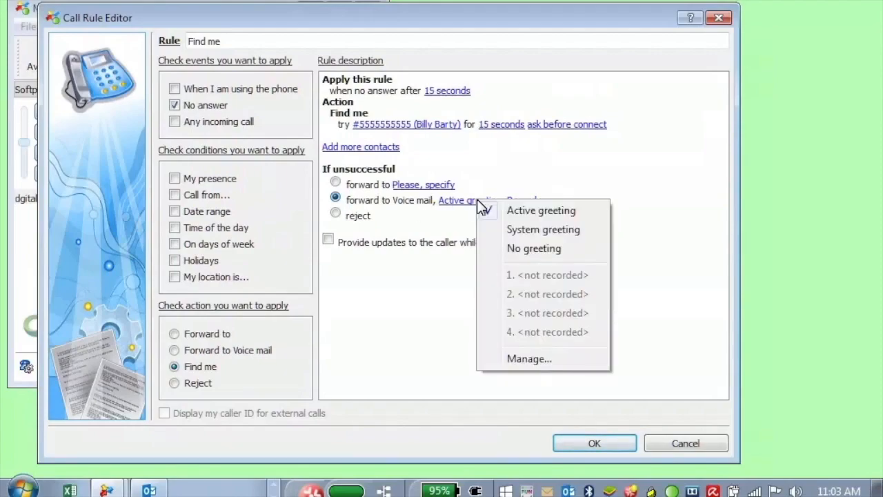
left_click(607, 172)
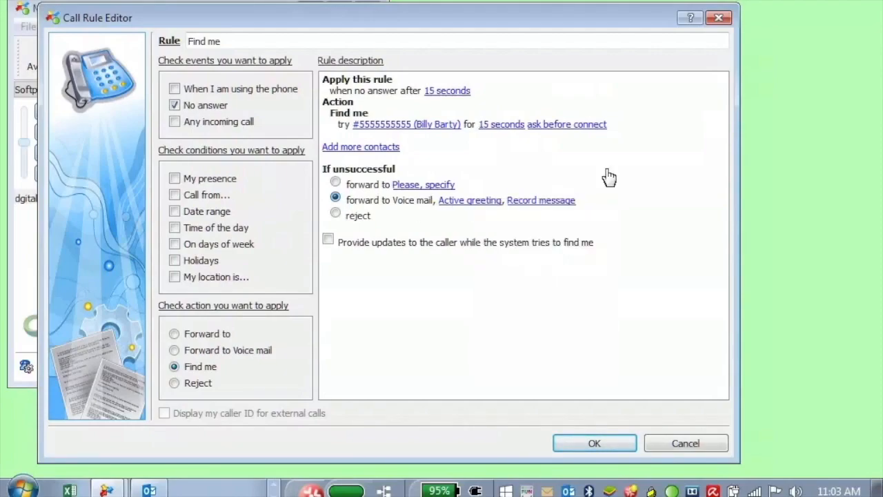
Turn on updates to the caller while the system tries to find me, and add a Call from condition to the rule.
left_click(328, 241)
left_click(175, 196)
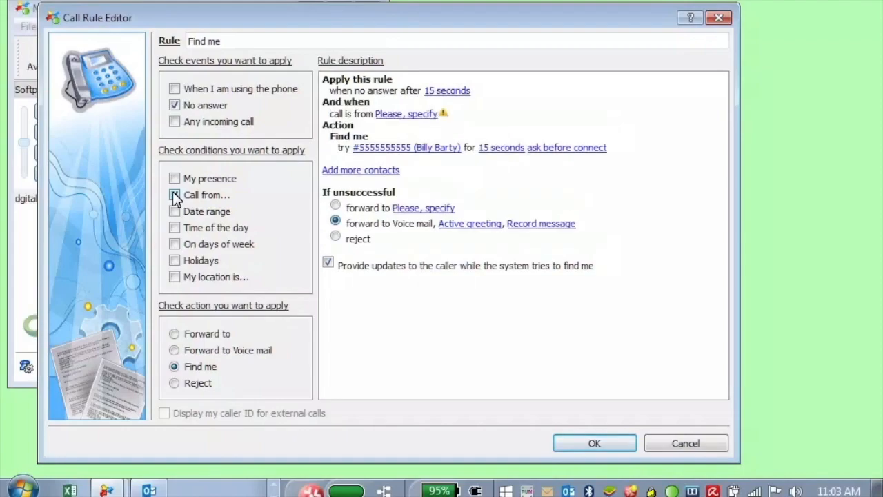
left_click(390, 123)
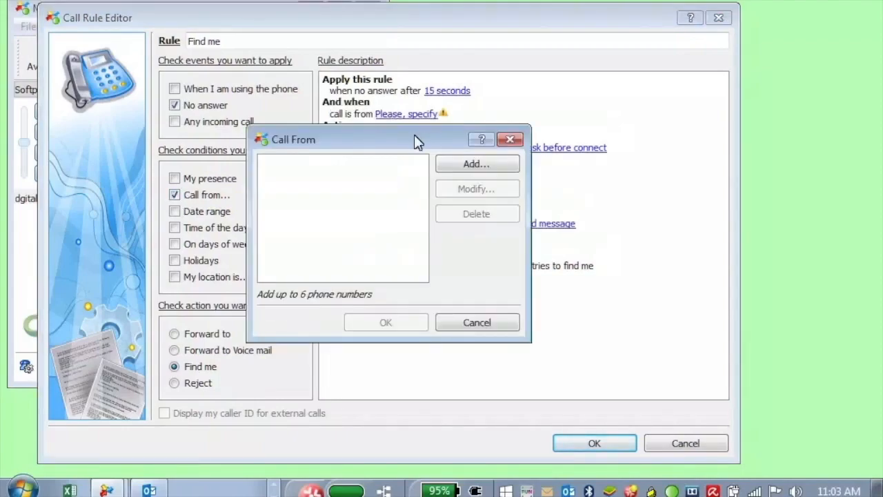
Add a specific phone number as the condition's call source and save the Find me rule.
left_click(463, 165)
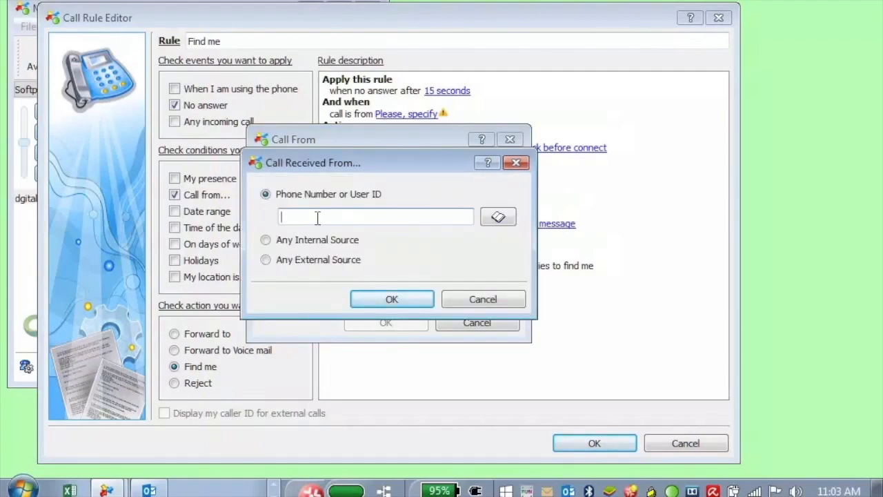
left_click(266, 241)
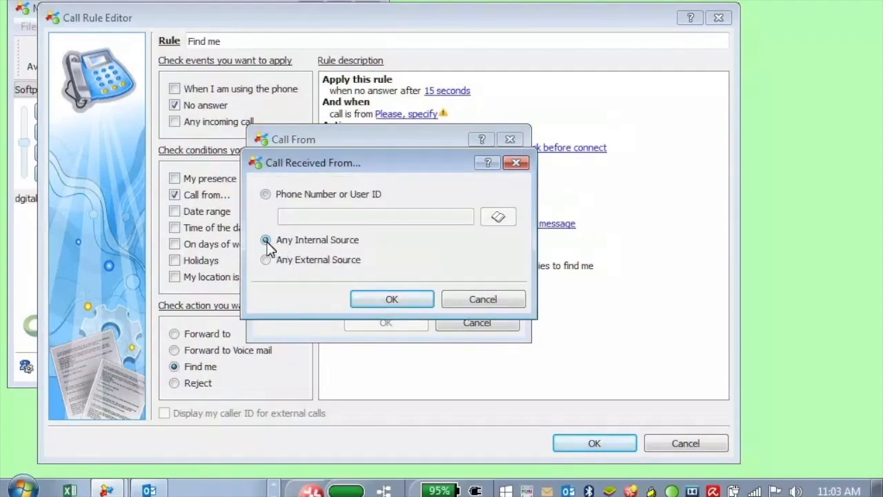
left_click(266, 194)
left_click(310, 216)
type("44")
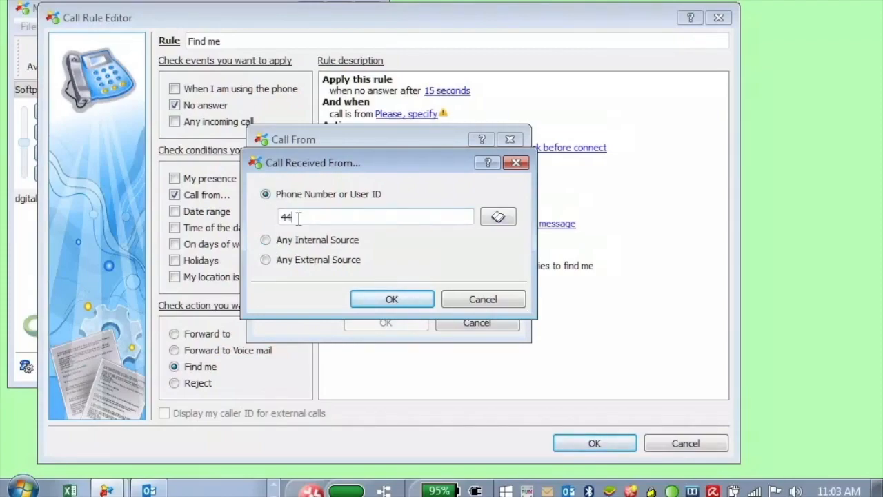
type("44444444")
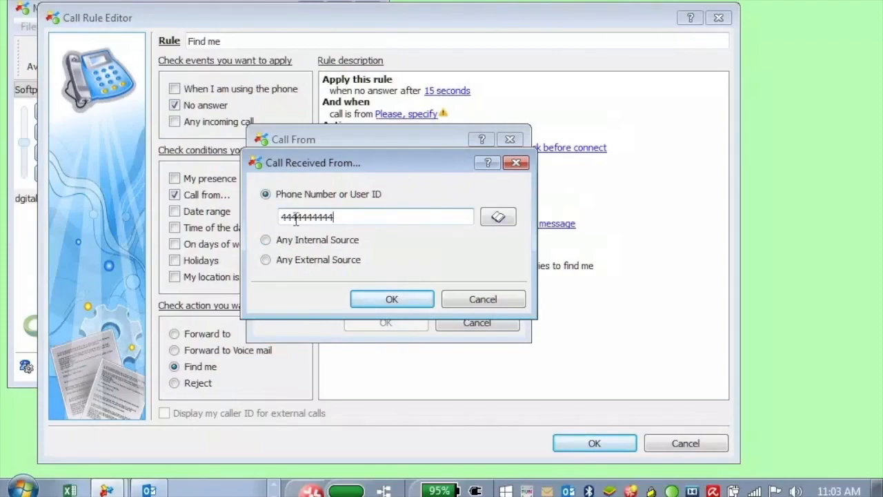
left_click(406, 302)
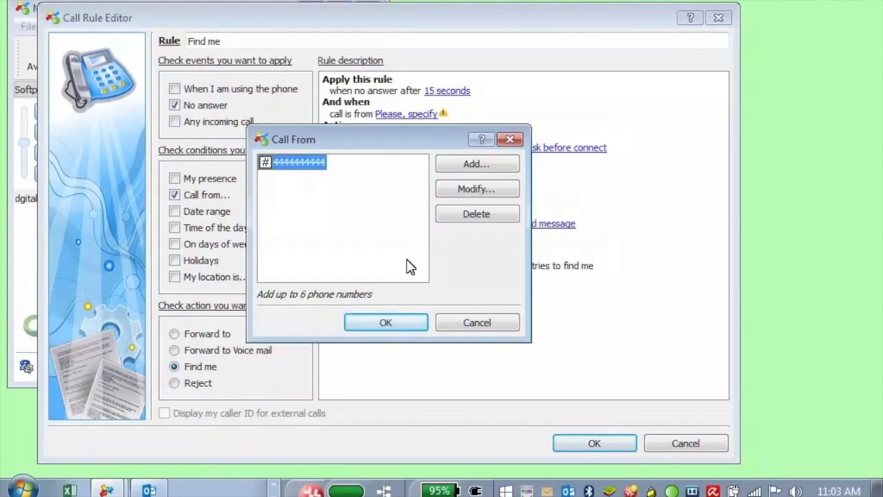
left_click(400, 328)
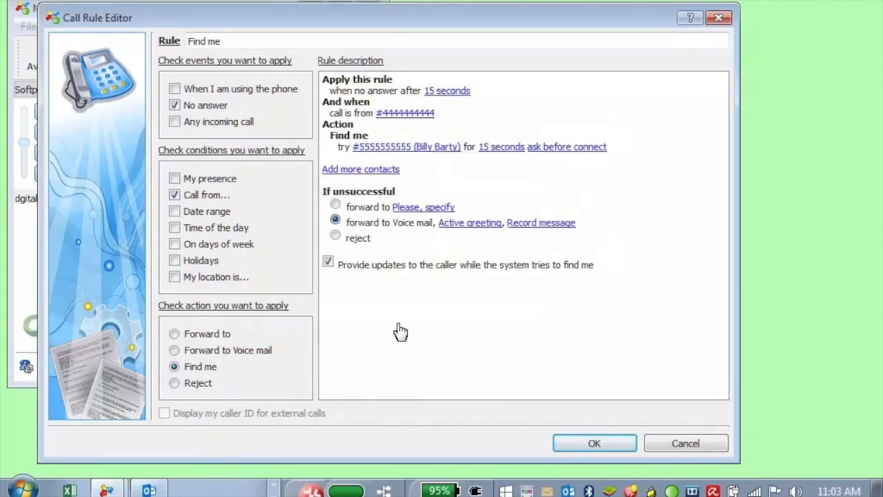
left_click(592, 445)
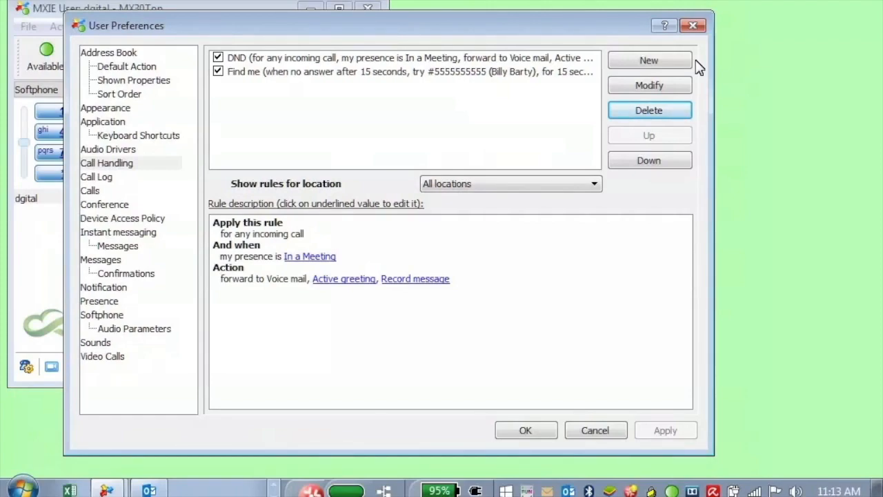
Create a third call rule named Vacation.
left_click(649, 61)
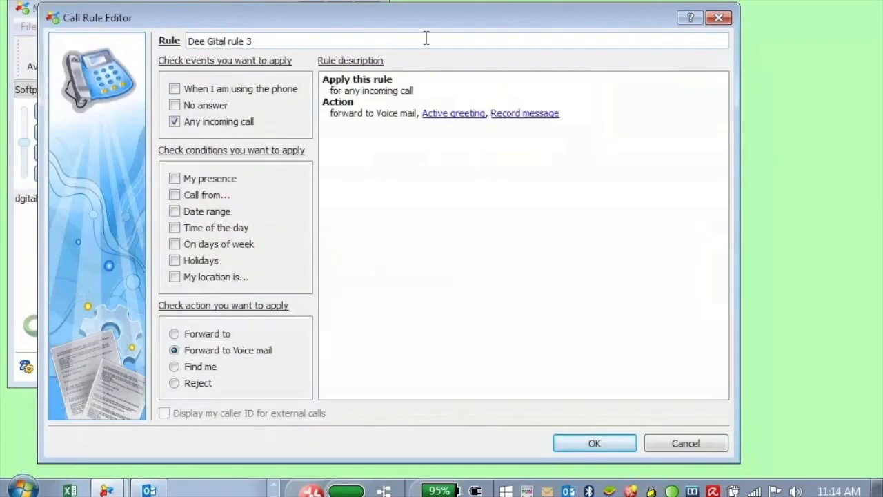
left_click_drag(288, 39, 149, 39)
type("V")
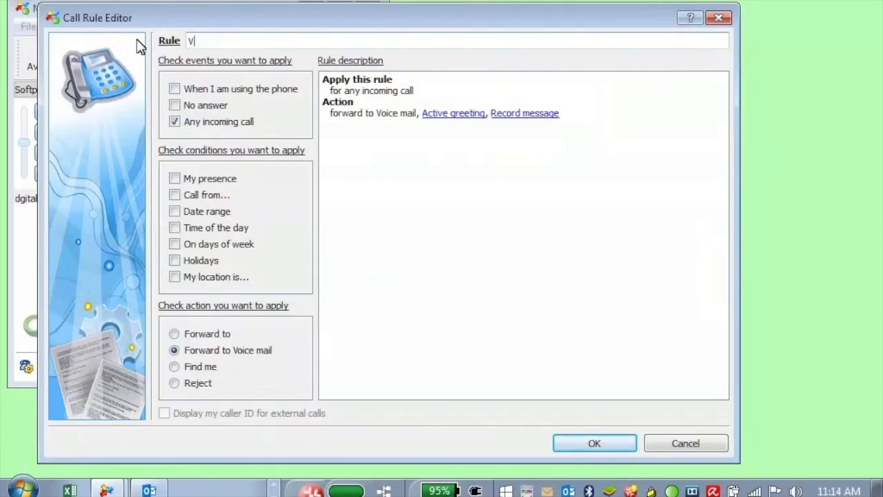
type("acation")
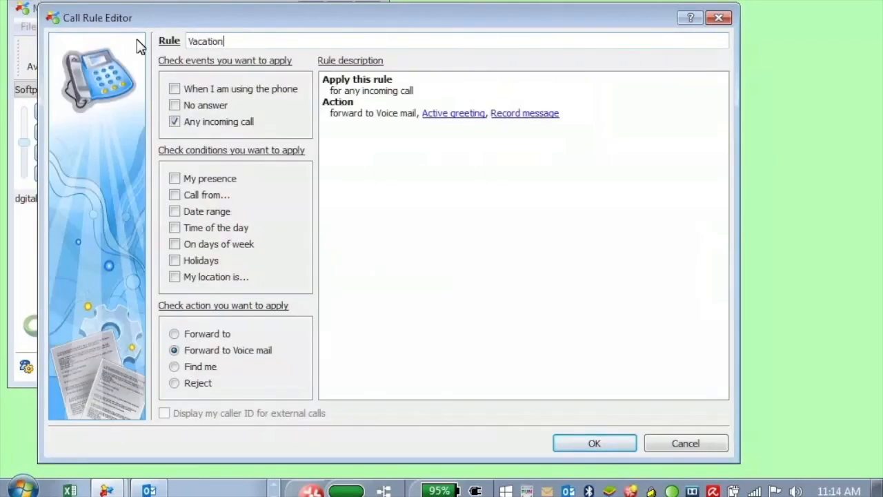
Add a date range condition to the Vacation rule covering 4/29/2016 to 6/14/2016.
left_click(175, 213)
left_click(360, 115)
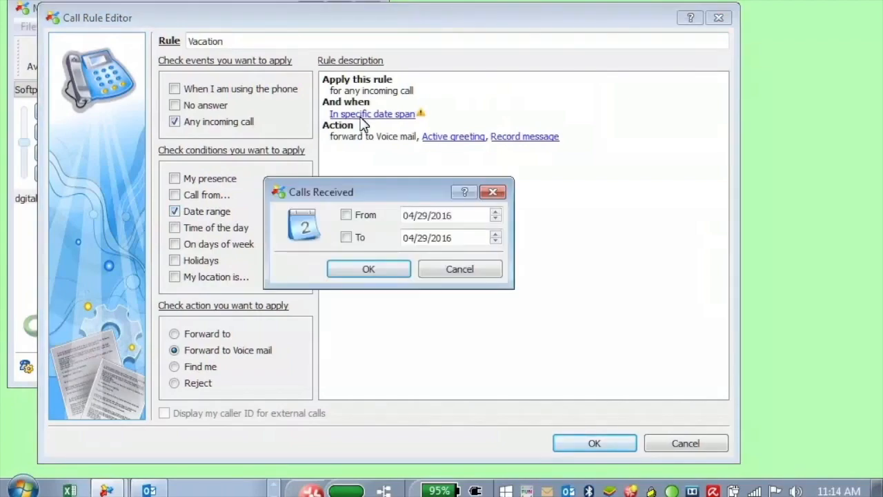
left_click(408, 215)
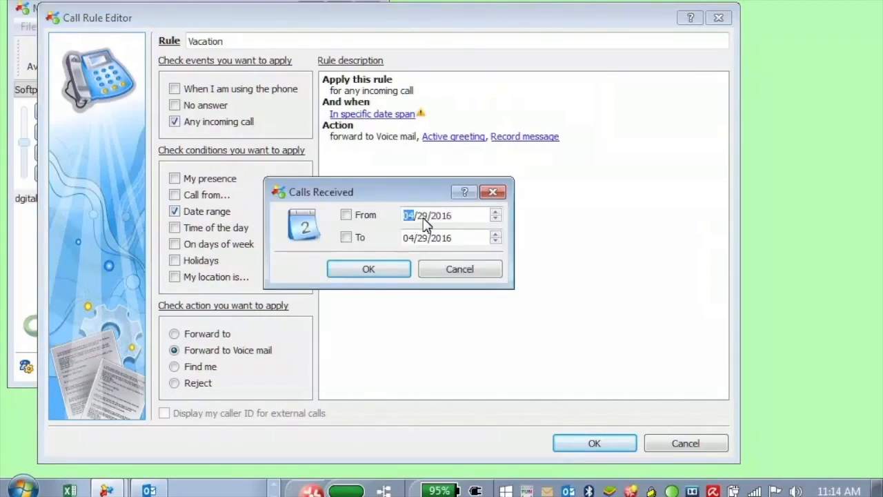
type("06/")
type("01")
left_click(346, 237)
left_click(408, 239)
type("06/14")
left_click(346, 215)
left_click(399, 269)
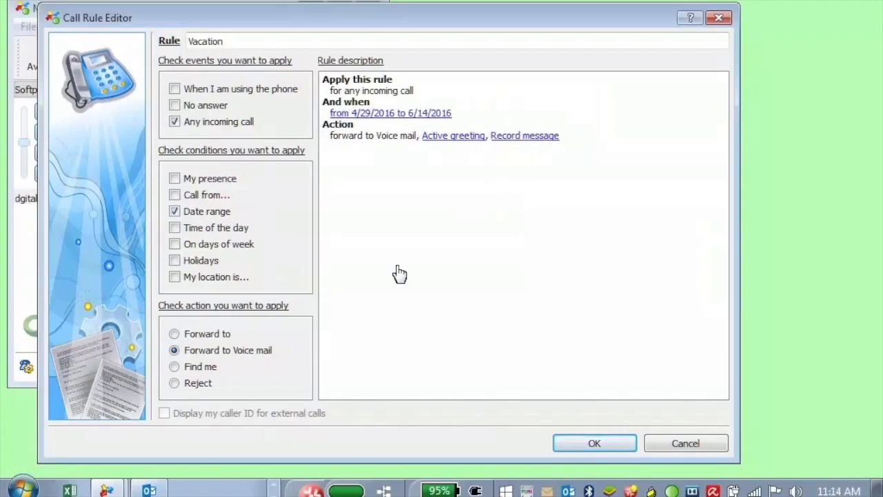
Check the voice mail greeting options, keep Active greeting, and save the Vacation rule.
left_click(455, 138)
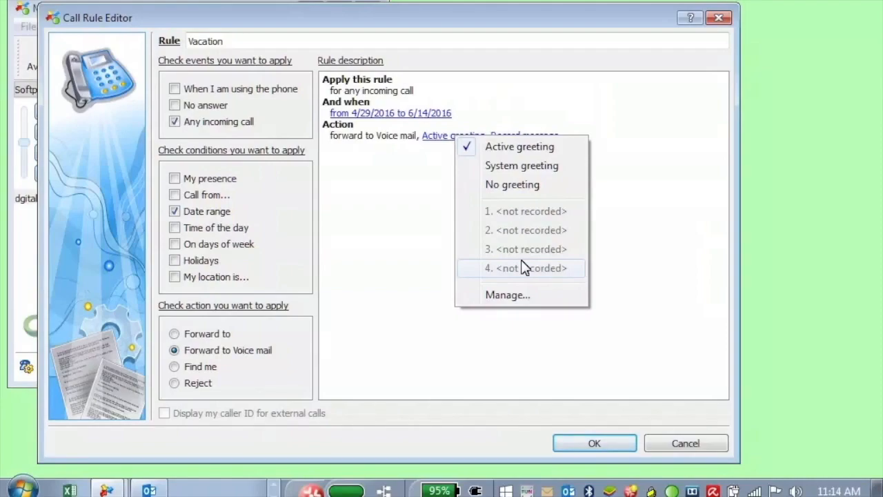
left_click(639, 243)
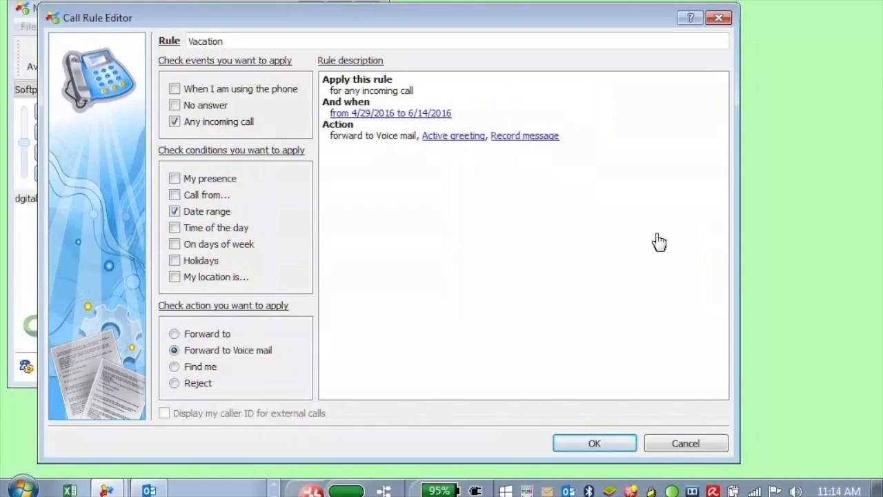
left_click(614, 444)
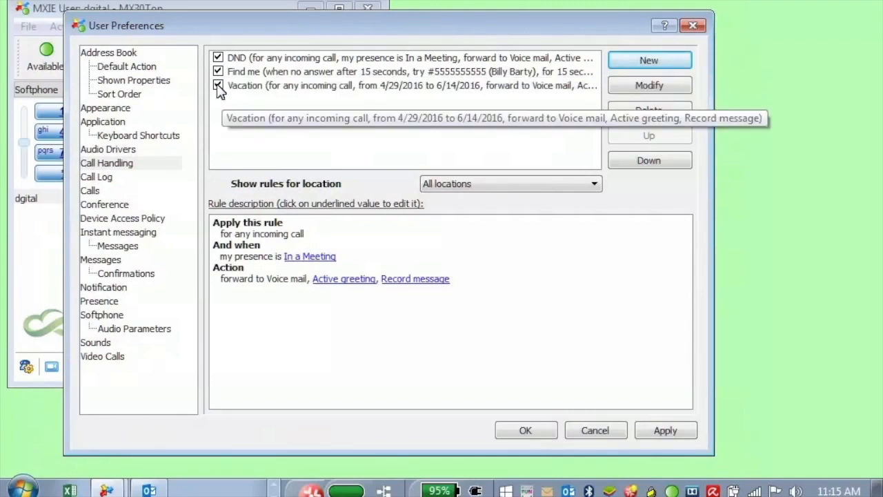
Disable the Vacation rule in the call handling list and apply the change.
left_click(218, 87)
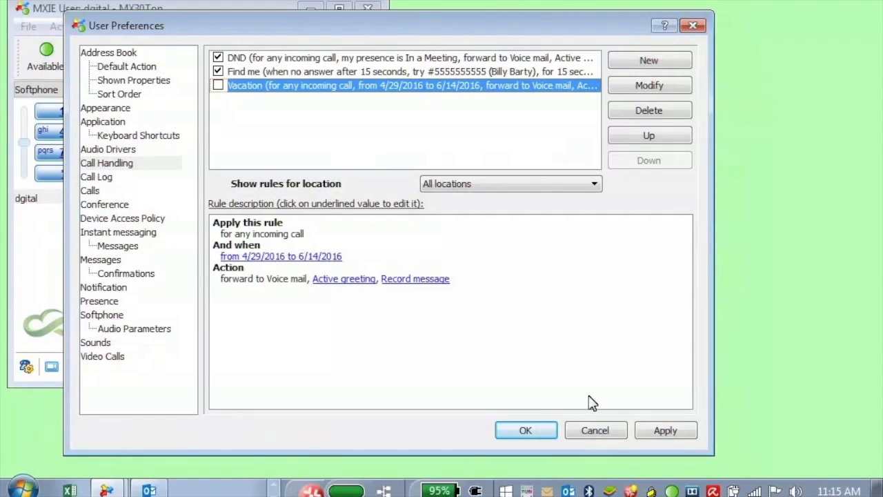
left_click(667, 430)
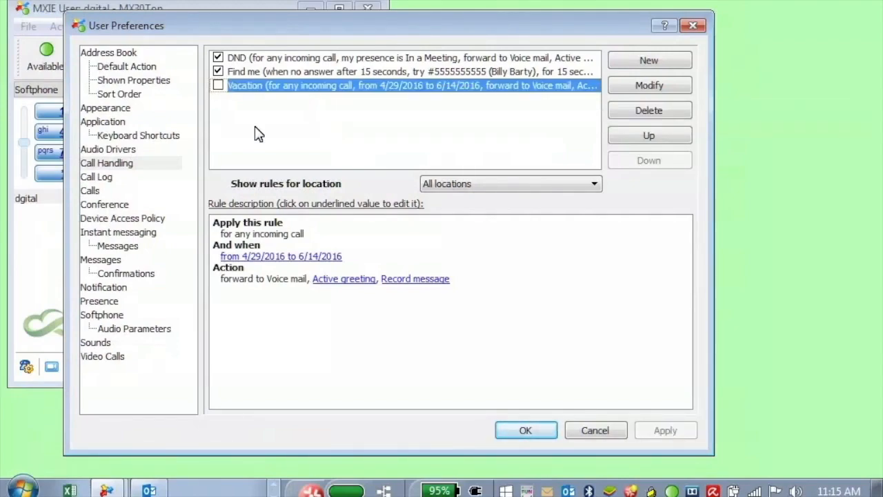
Re-enable and apply the Vacation rule, and close the user preferences with the settings saved.
left_click(218, 86)
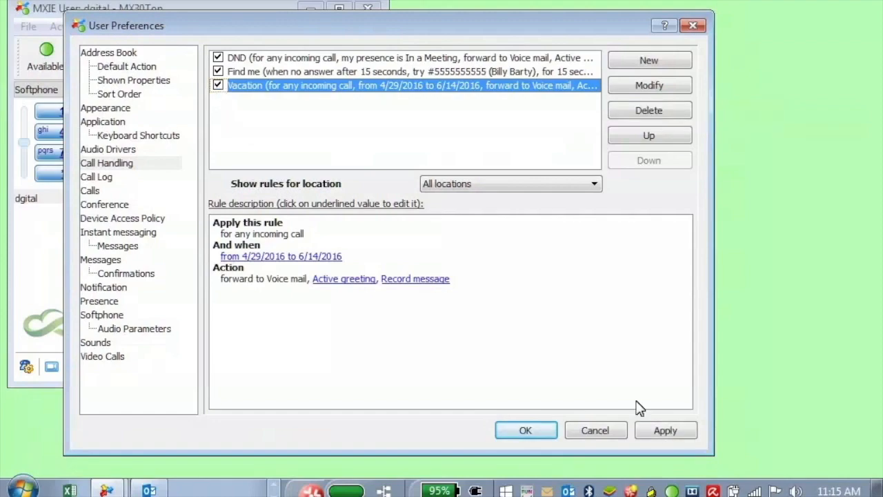
left_click(674, 432)
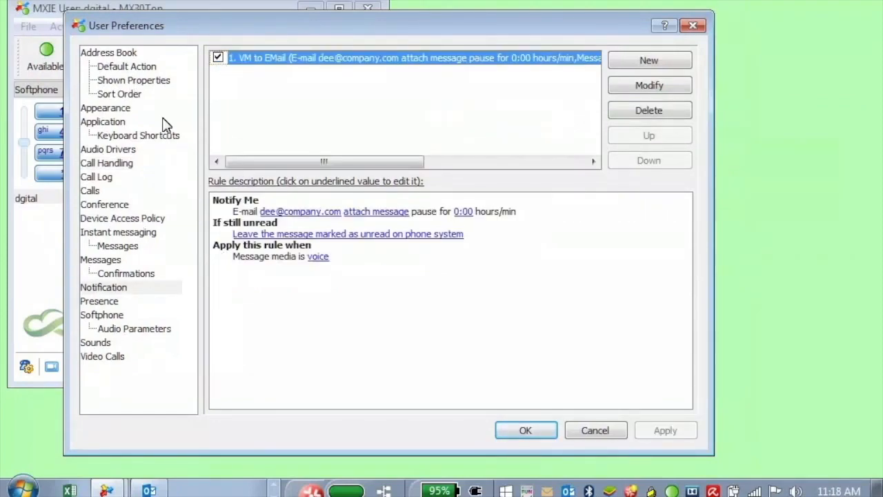
left_click(518, 435)
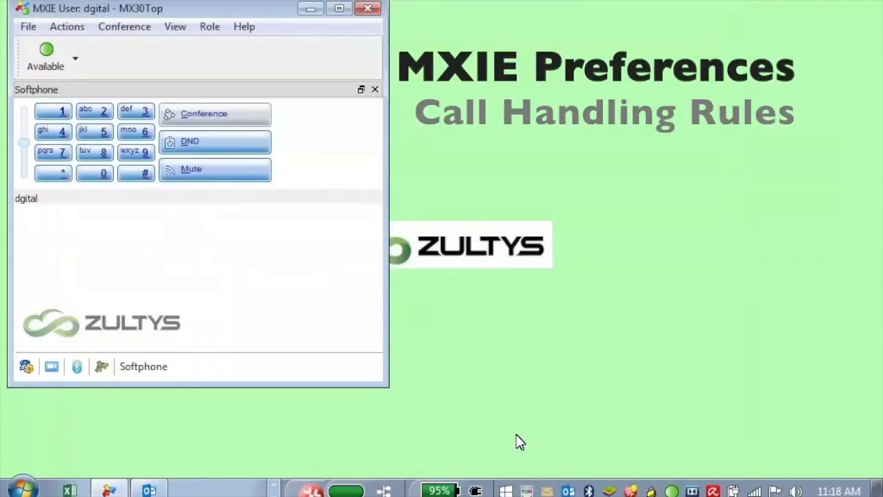